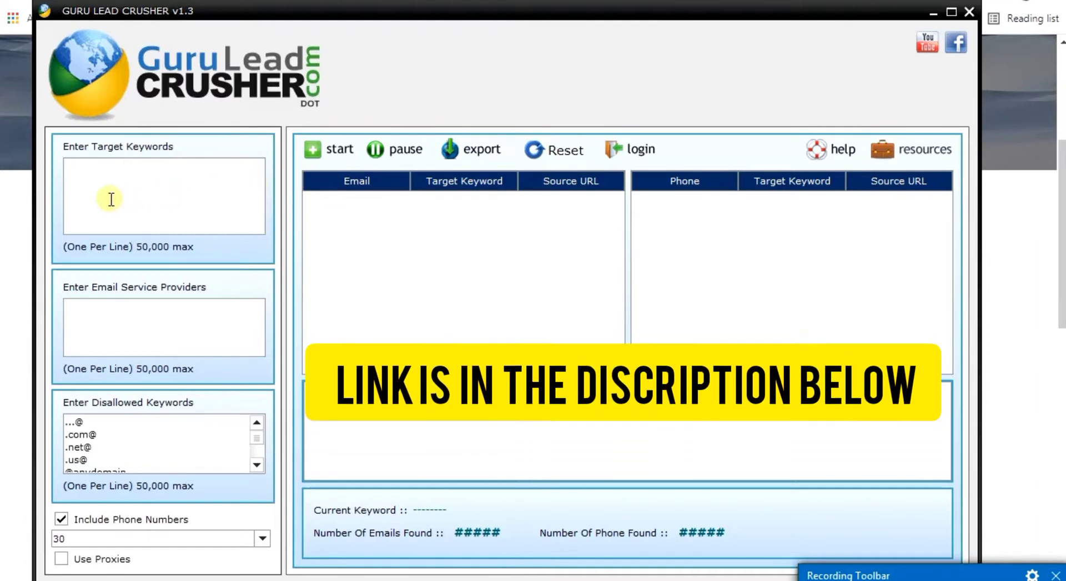
Enter the keywords weight loss, burn fat, loss weight, keto diet, ketolsis and keto active, one per line
{"action": "left_click", "coordinate": [109, 186]}
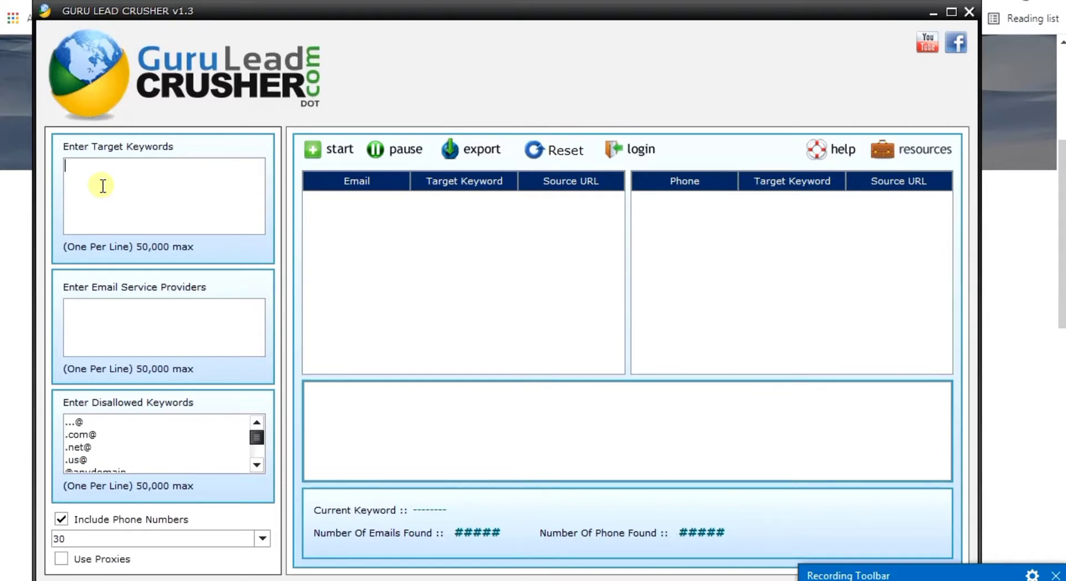
{"action": "type", "text": "weight loss"}
{"action": "key", "text": "Return"}
{"action": "type", "text": "burn fat loss"}
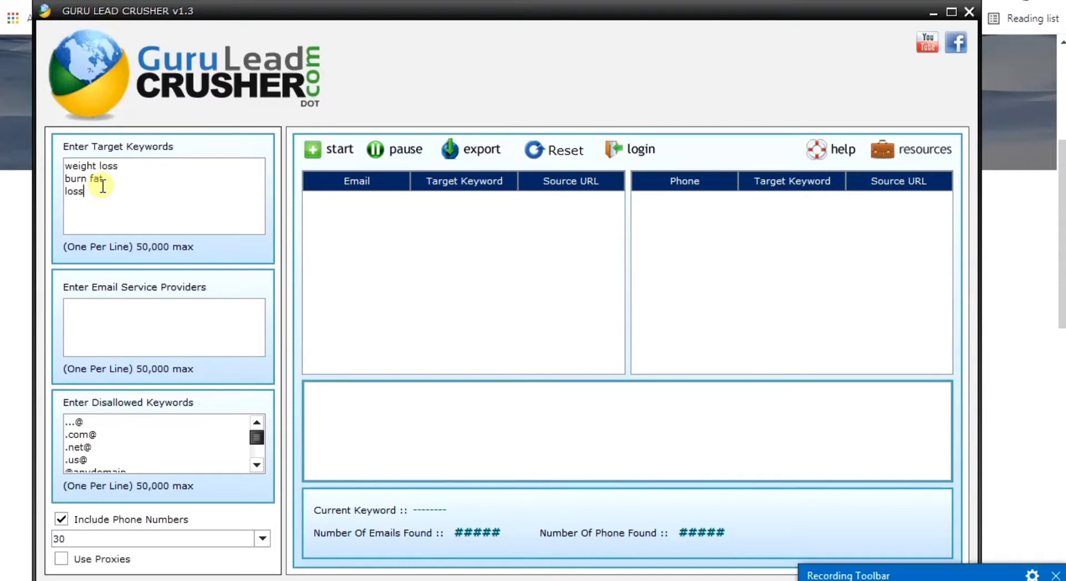
{"action": "type", "text": " weight"}
{"action": "key", "text": "Return"}
{"action": "type", "text": "keto det"}
{"action": "key", "text": "BackSpace"}
{"action": "type", "text": "ie"}
{"action": "type", "text": "t "}
{"action": "type", "text": "ket"}
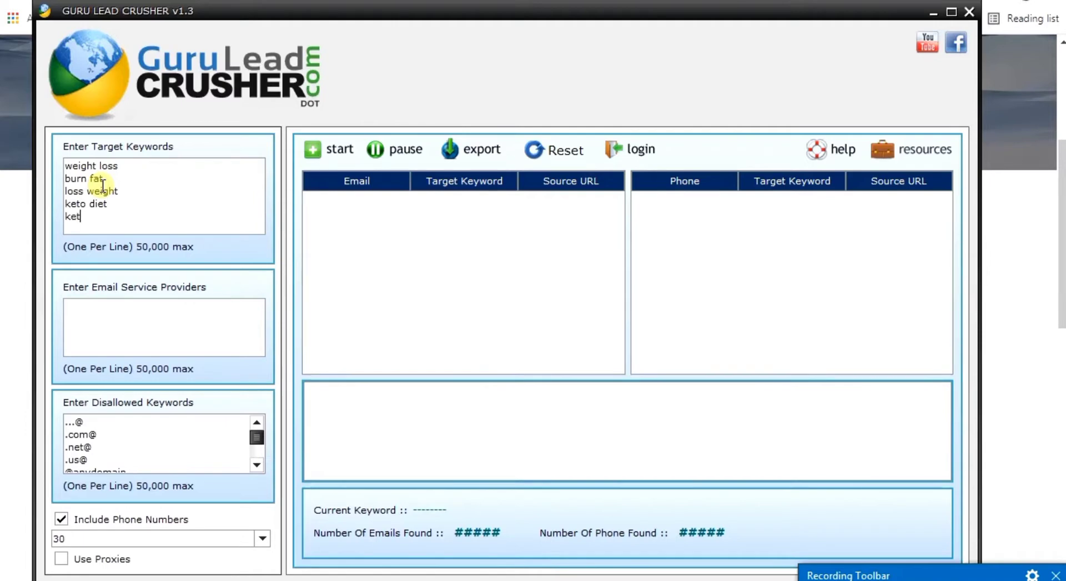
{"action": "type", "text": "olis"}
{"action": "key", "text": "BackSpace"}
{"action": "type", "text": "sis"}
{"action": "key", "text": "Return"}
{"action": "type", "text": "keto"}
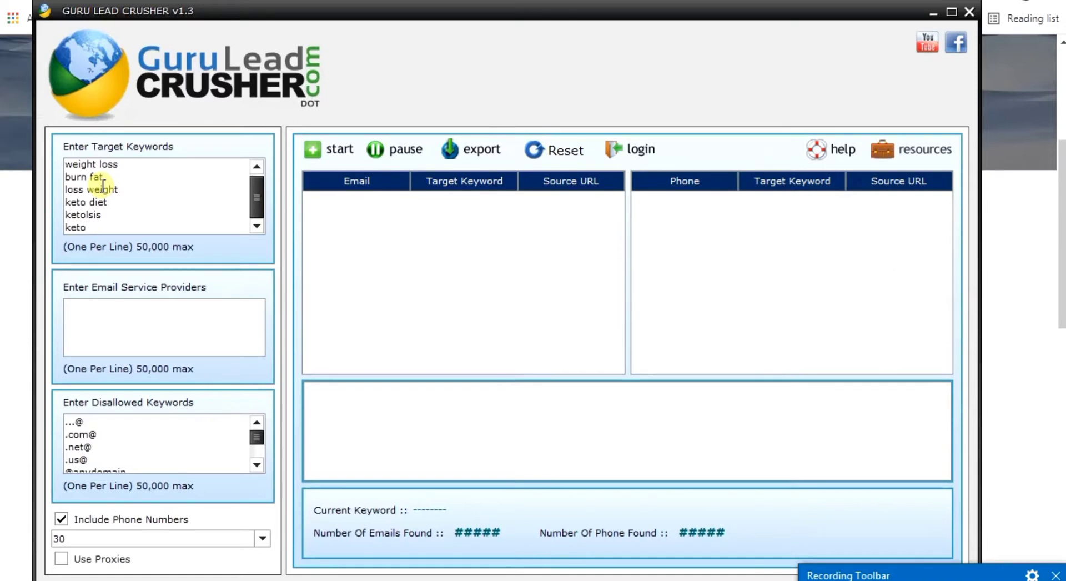
{"action": "type", "text": " active"}
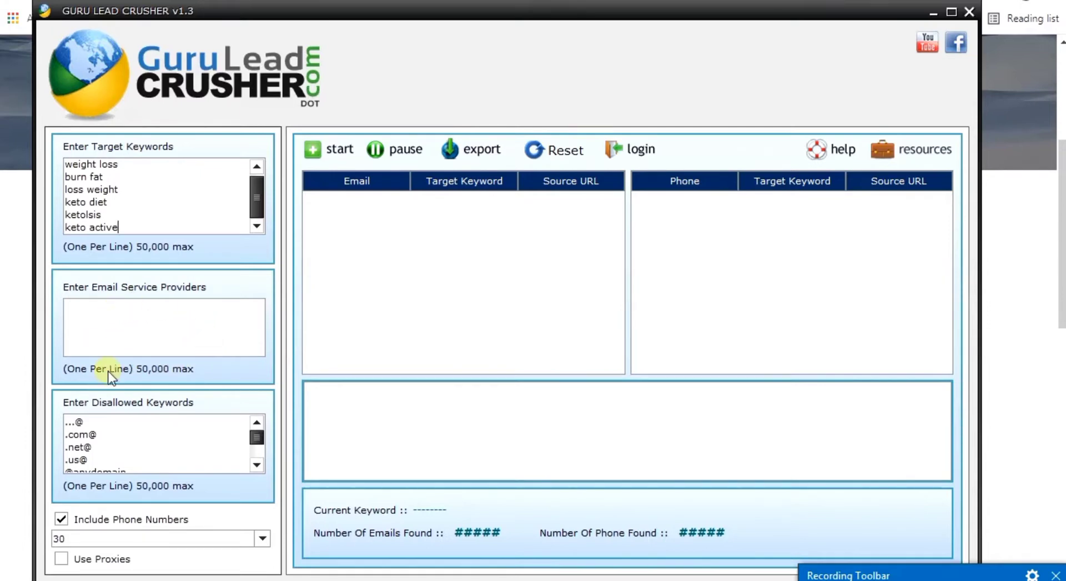
List gmail.com, yahoo.com, hotmail.com, ymail.com and outlook.com as email service providers, one per line
{"action": "left_click", "coordinate": [94, 317]}
{"action": "type", "text": "gma"}
{"action": "type", "text": "il.com "}
{"action": "type", "text": "yahoo"}
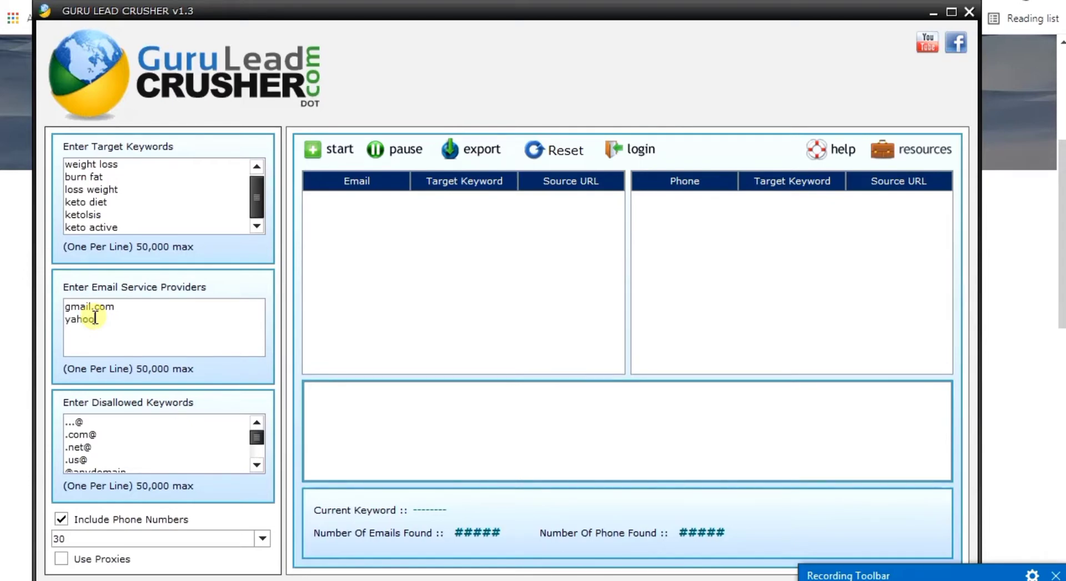
{"action": "type", "text": ".com"}
{"action": "key", "text": "Return"}
{"action": "type", "text": "hotmai"}
{"action": "type", "text": "l"}
{"action": "type", "text": ".com "}
{"action": "type", "text": "ymail"}
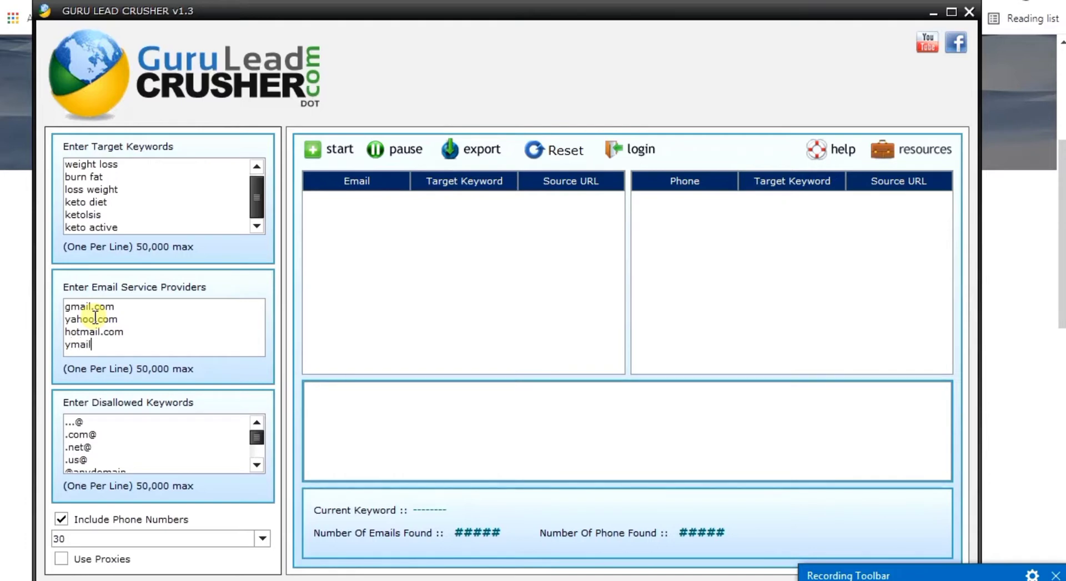
{"action": "type", "text": "m"}
{"action": "key", "text": "Return"}
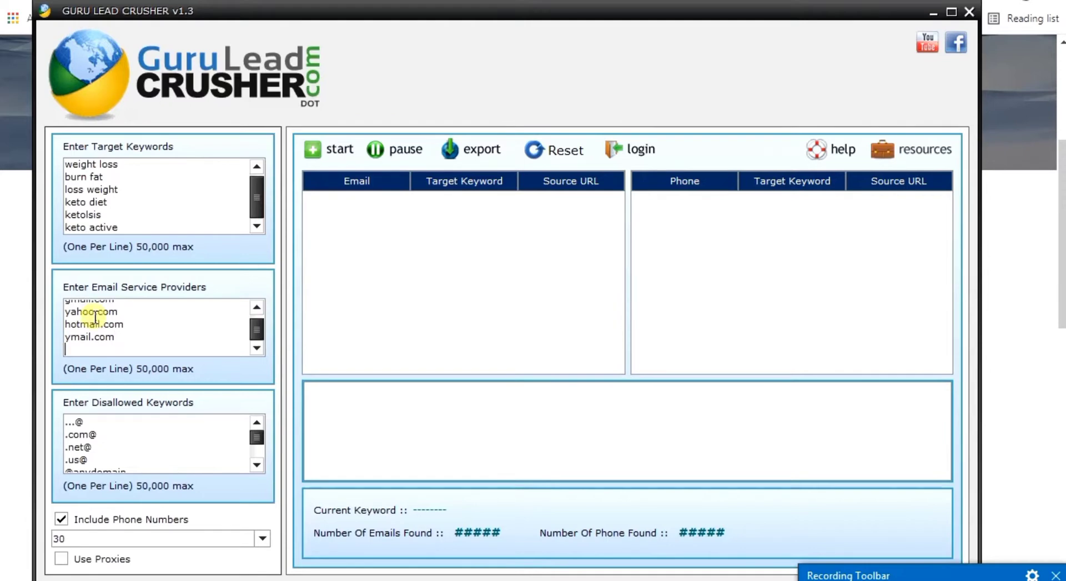
{"action": "type", "text": "outlook.com"}
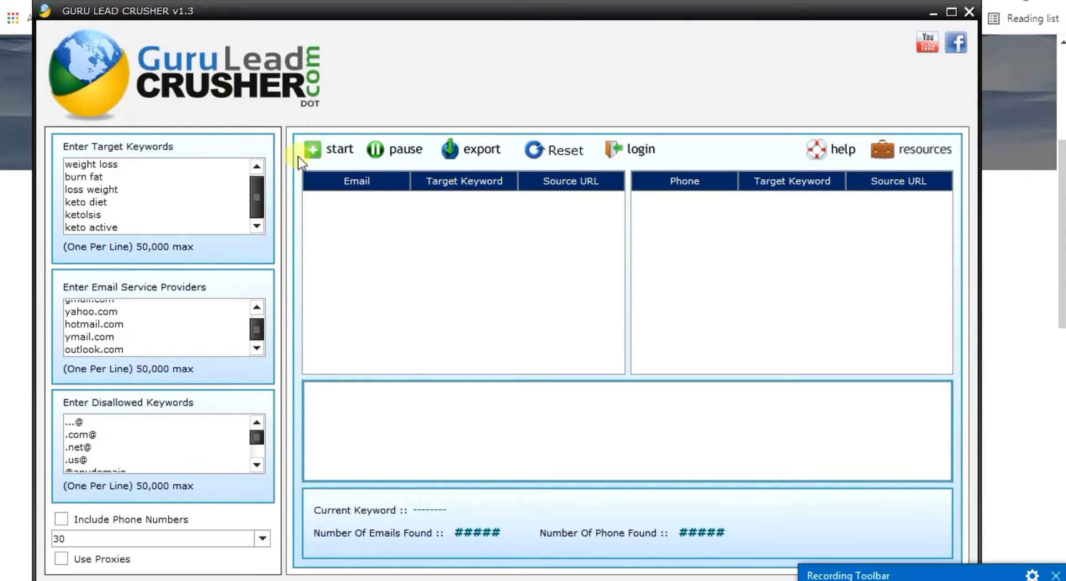
Start the email scrape for the weight-loss keywords, gathering 58 emails from Google and Yahoo
{"action": "left_click", "coordinate": [311, 149]}
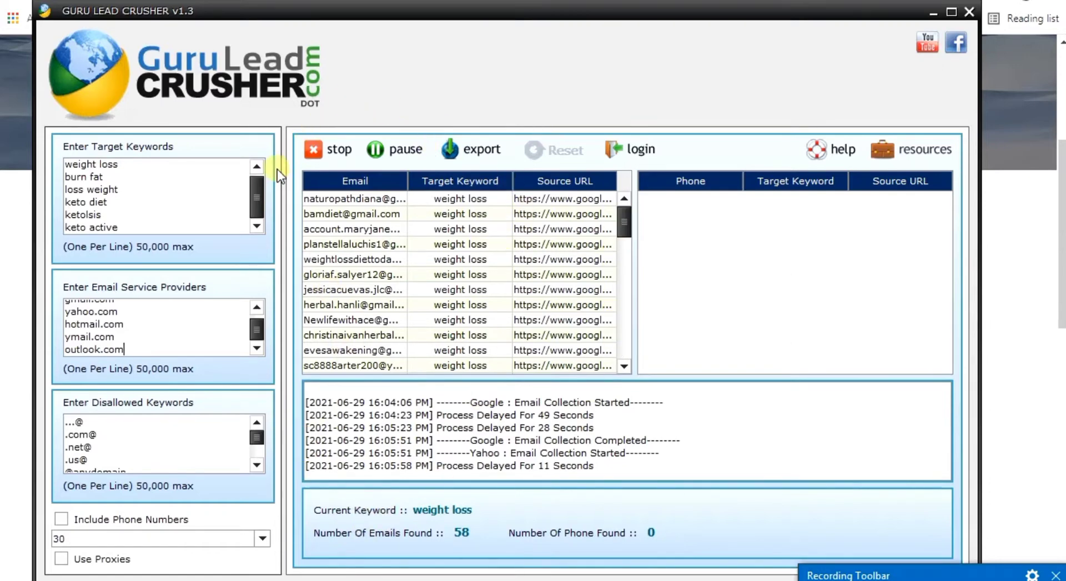
Abort the running collection and dismiss the Process Aborted notice, keeping the 59 emails found
{"action": "left_click", "coordinate": [319, 155]}
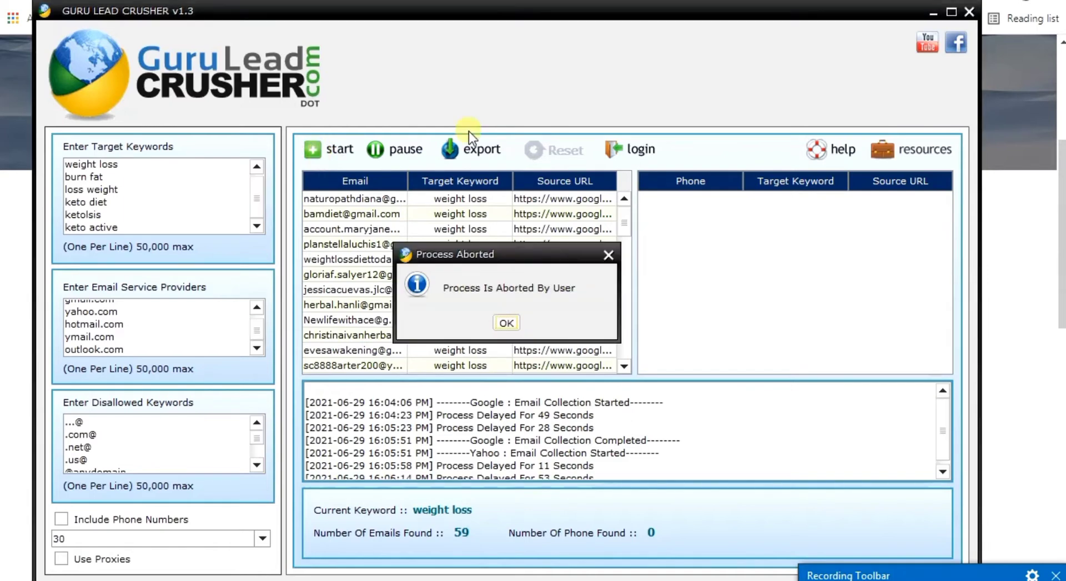
{"action": "left_click", "coordinate": [511, 322]}
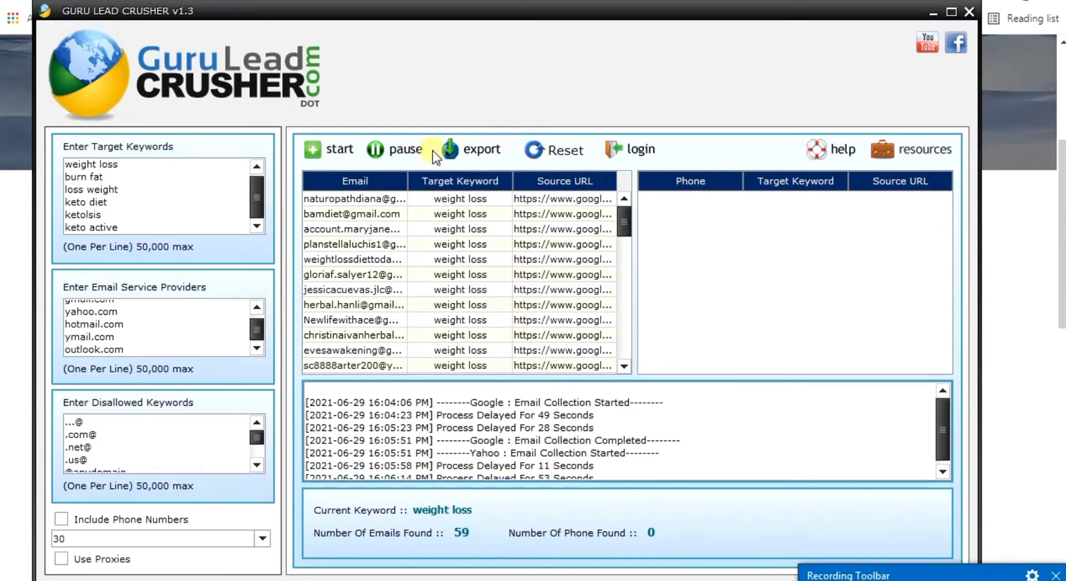
Export the 59 collected emails to a CSV file named 'weight loss' and acknowledge the success message
{"action": "left_click", "coordinate": [477, 151]}
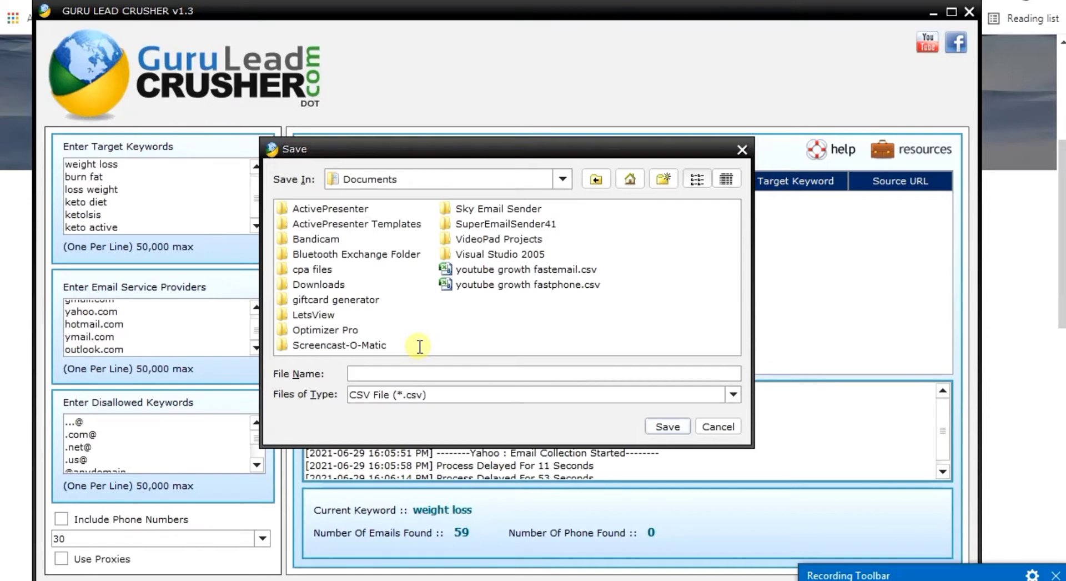
{"action": "type", "text": "weight loss"}
{"action": "left_click", "coordinate": [317, 269]}
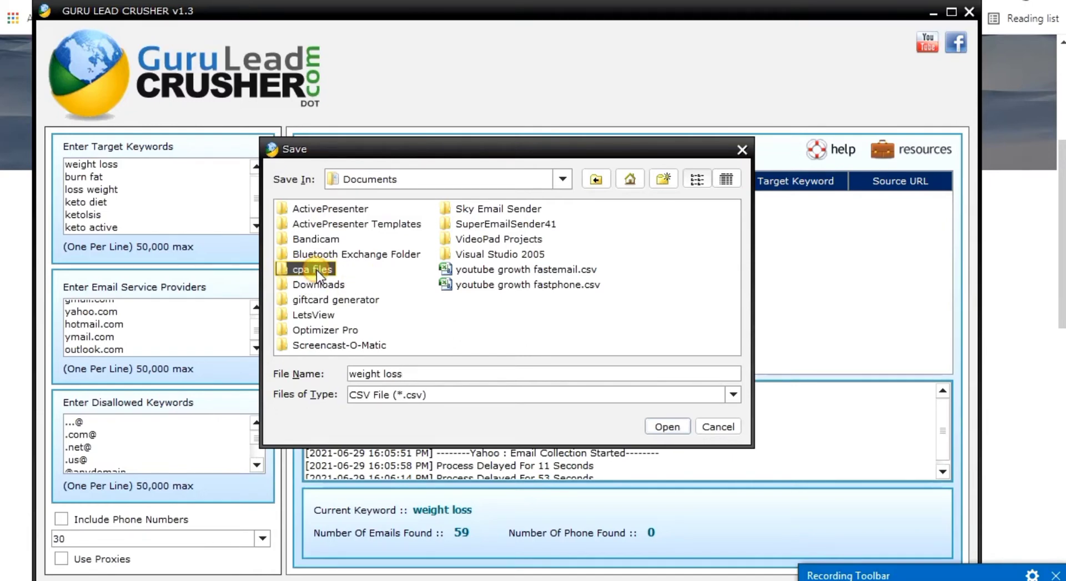
{"action": "left_click", "coordinate": [353, 271]}
{"action": "left_click", "coordinate": [666, 426]}
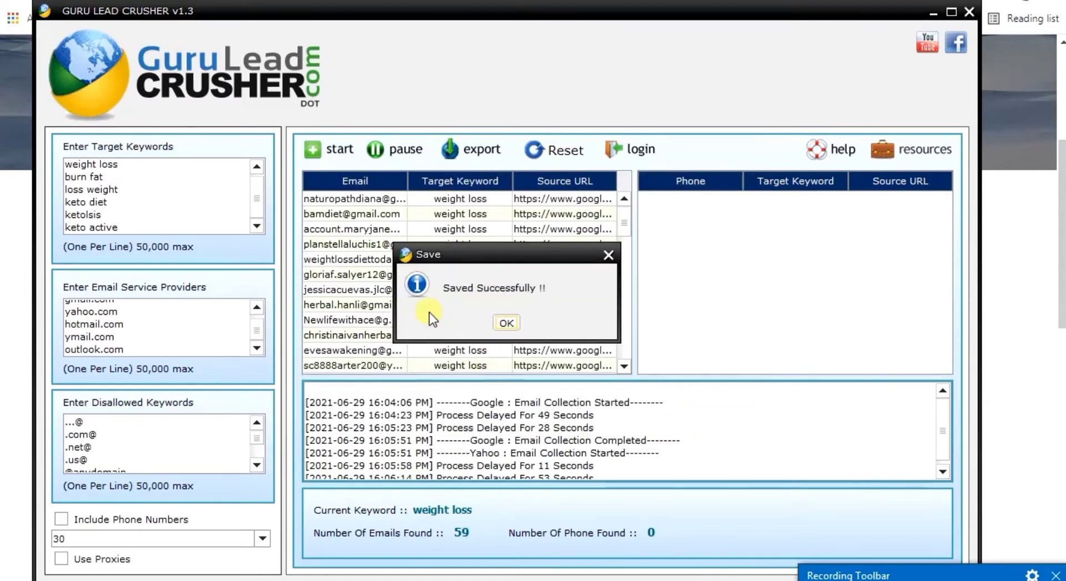
{"action": "left_click", "coordinate": [506, 322]}
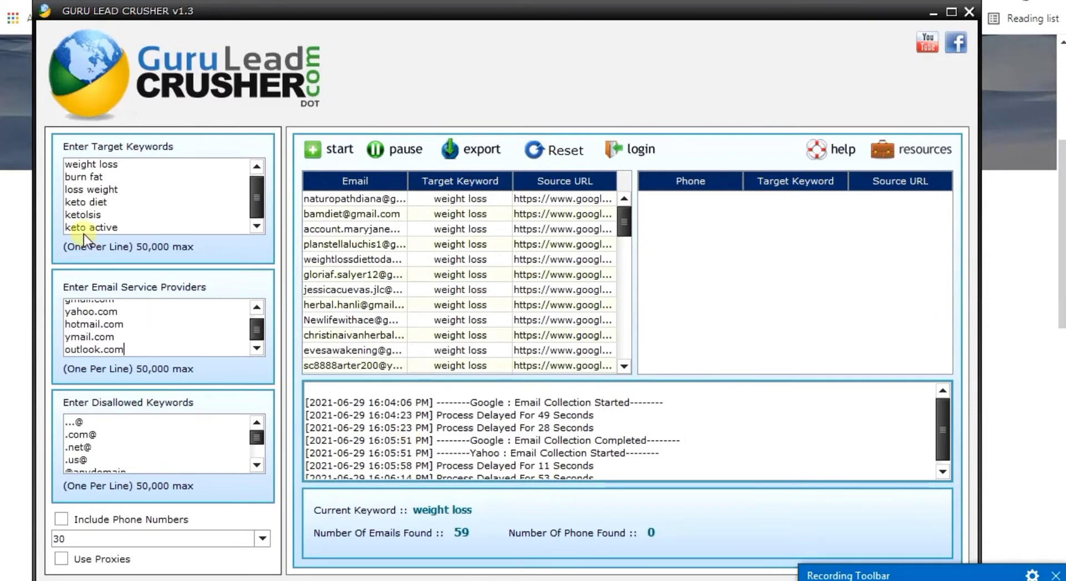
Select all the old weight-loss entries in the target keyword box and delete them
{"action": "triple_click", "coordinate": [100, 184]}
{"action": "triple_click", "coordinate": [145, 230]}
{"action": "key", "text": "ctrl+a"}
{"action": "key", "text": "Delete"}
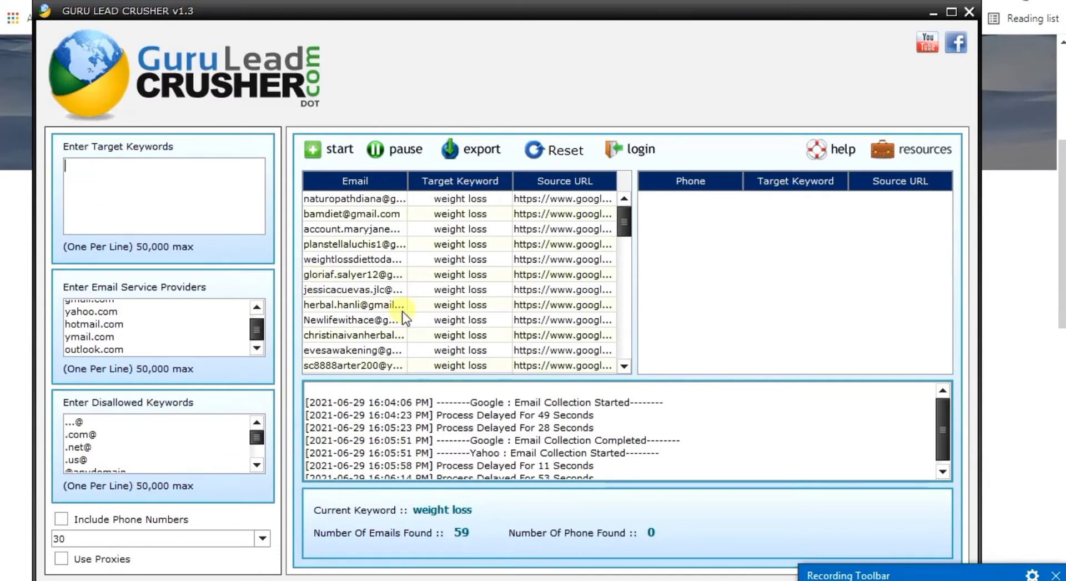
Enter make money online, how to make money online, earn money and make money fast as keywords
{"action": "type", "text": "make money online"}
{"action": "key", "text": "Return"}
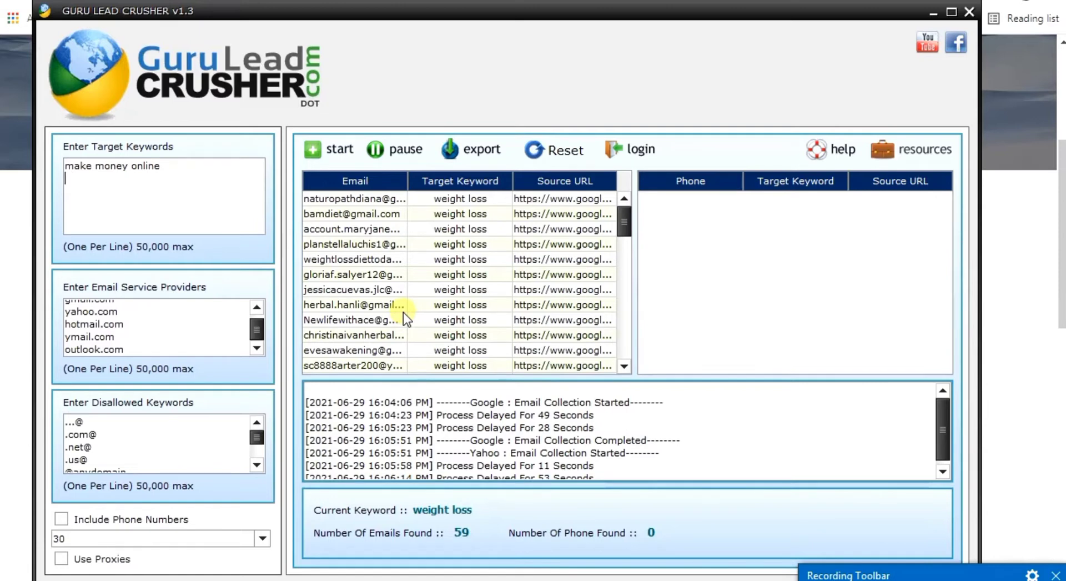
{"action": "type", "text": "honey"}
{"action": "key", "text": "BackSpace"}
{"action": "key", "text": "BackSpace"}
{"action": "key", "text": "BackSpace"}
{"action": "key", "text": "BackSpace"}
{"action": "key", "text": "BackSpace"}
{"action": "type", "text": "hoiw to"}
{"action": "key", "text": "BackSpace"}
{"action": "key", "text": "BackSpace"}
{"action": "key", "text": "BackSpace"}
{"action": "key", "text": "BackSpace"}
{"action": "key", "text": "BackSpace"}
{"action": "type", "text": "w to make money online "}
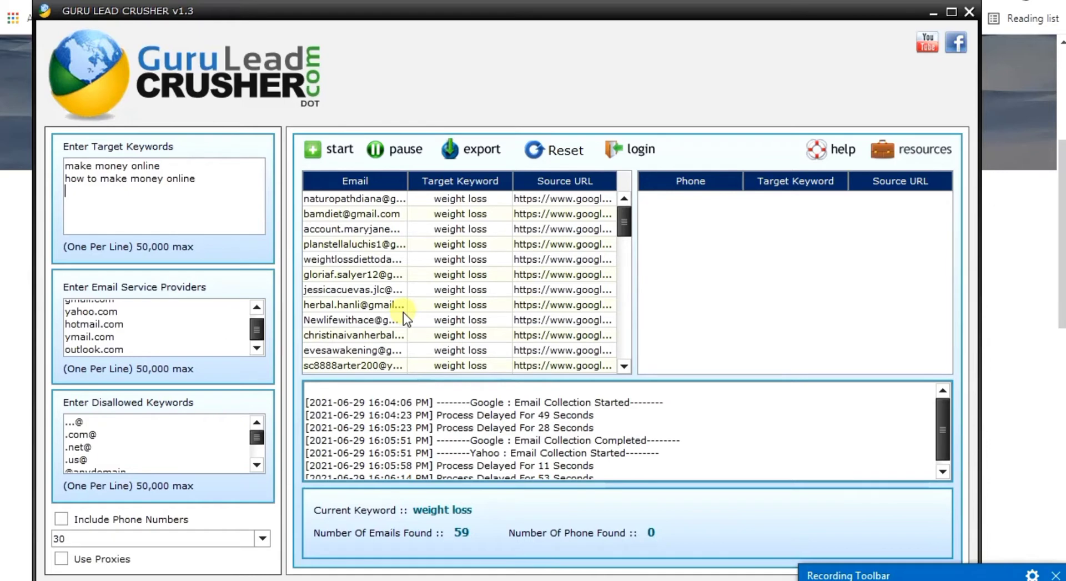
{"action": "type", "text": "earn mon"}
{"action": "type", "text": "ey "}
{"action": "type", "text": "make mone"}
{"action": "type", "text": "y fast"}
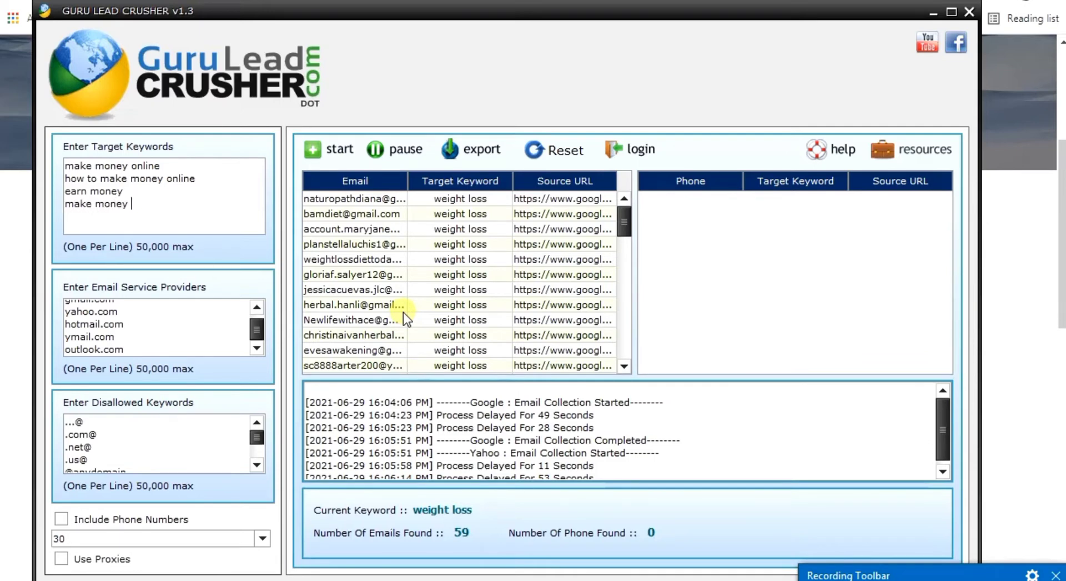